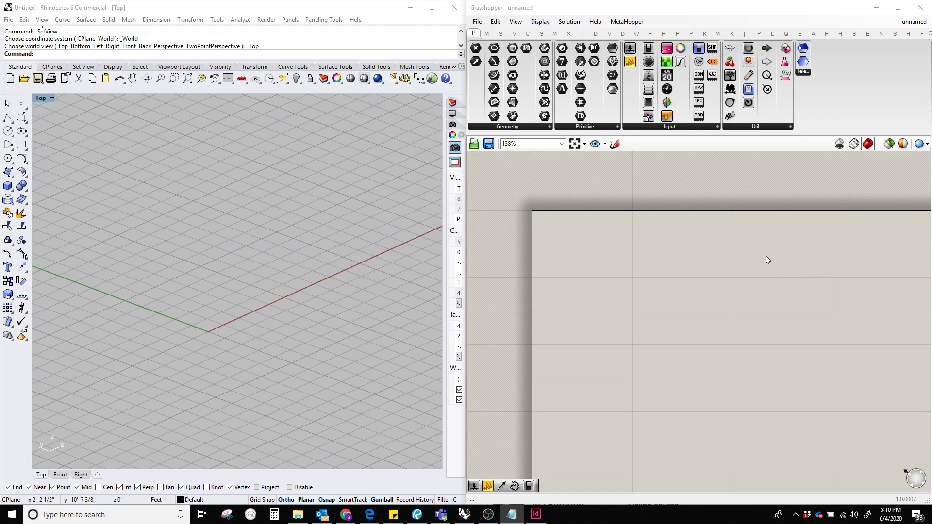
Add a Number Slider component near the upper corner of the empty canvas
double_click(647, 263)
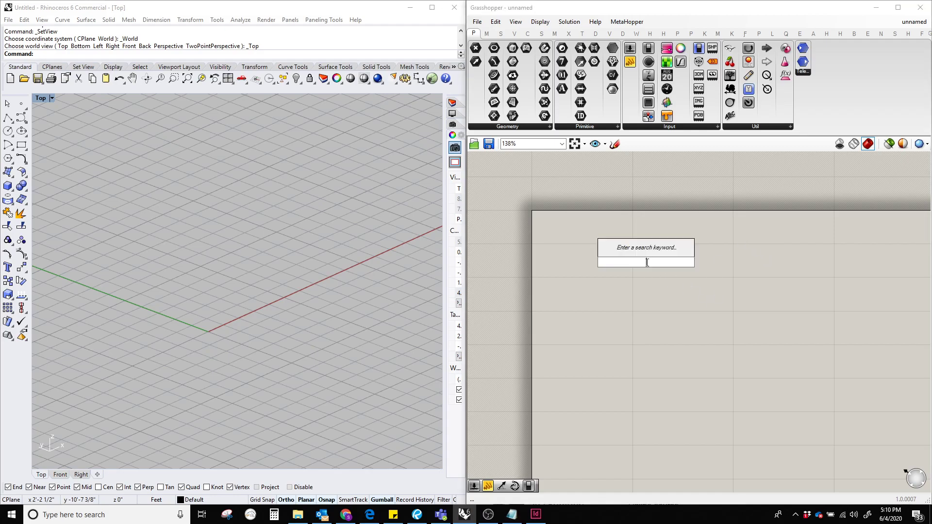
type("num")
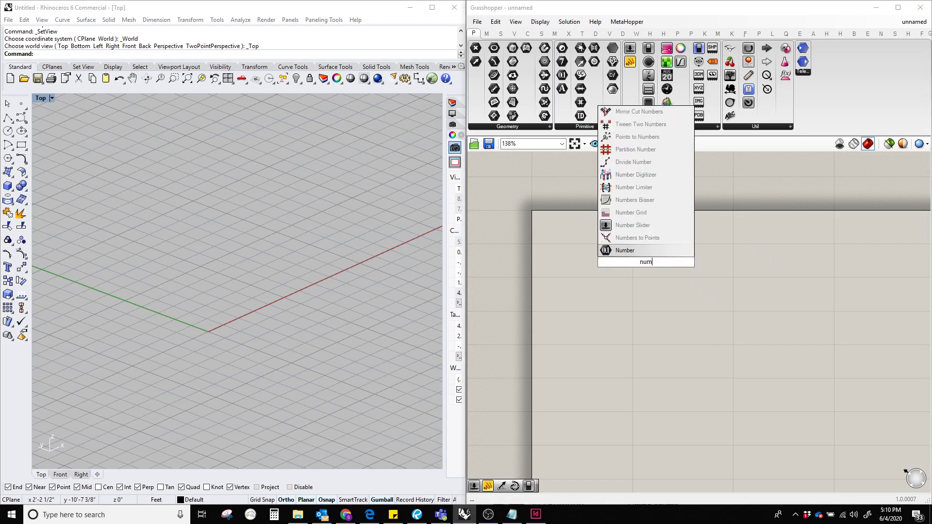
type("ber slider")
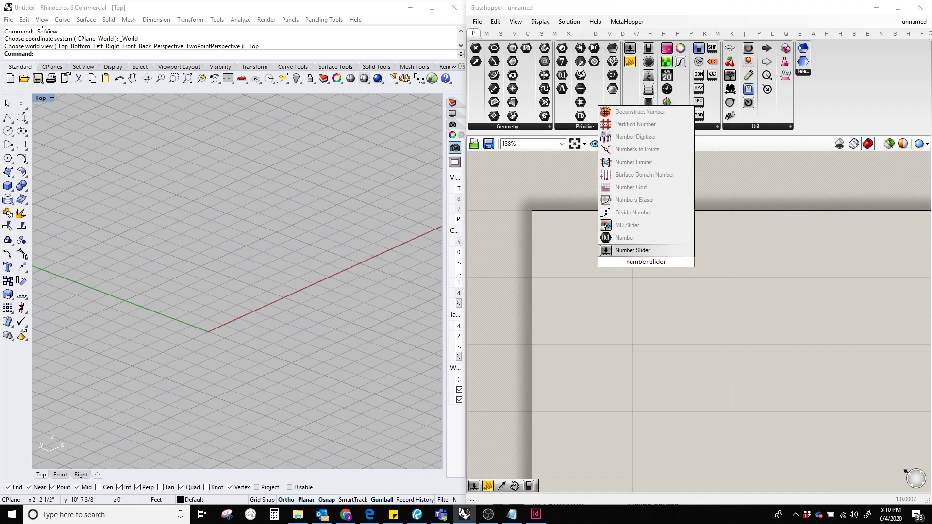
key("Return")
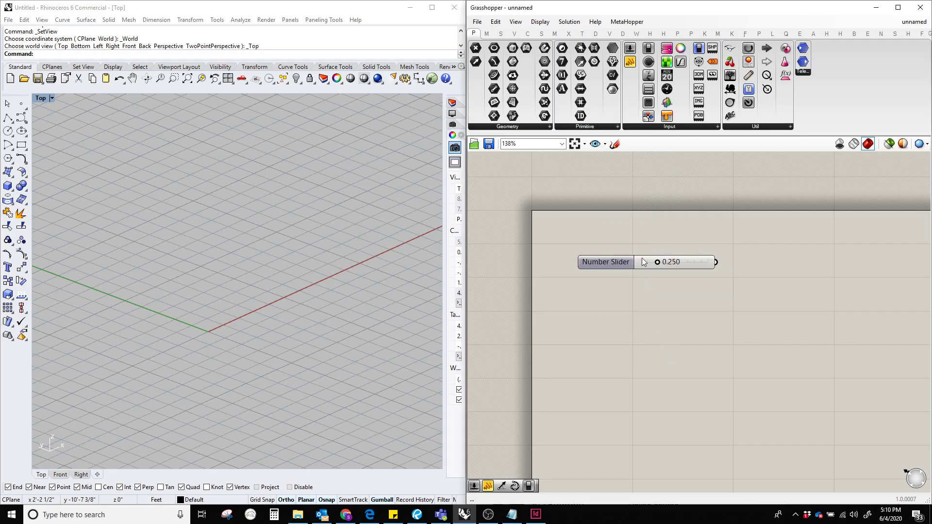
Adjust the number slider to its maximum of 1.000 and back to 0.499
scroll(644, 303, "up", 4)
left_click_drag(697, 306, 772, 284)
right_click_drag(814, 342, 707, 340)
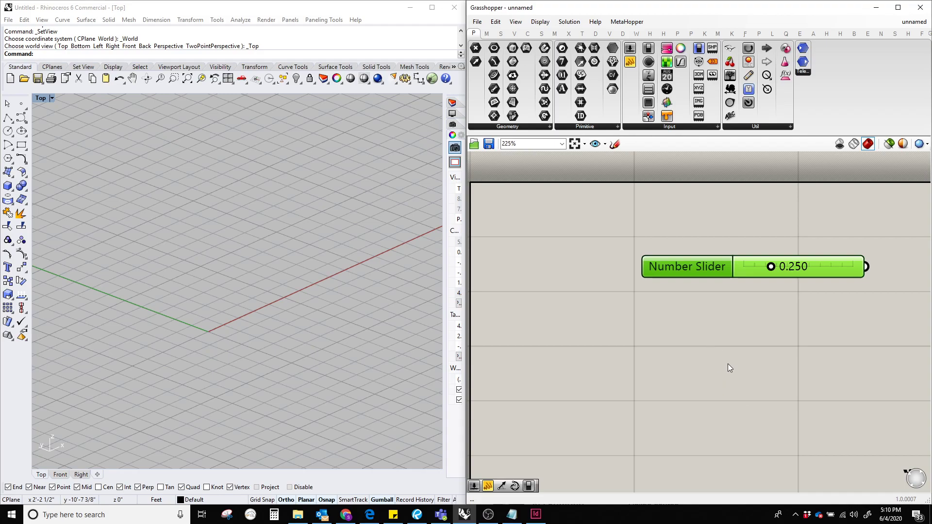
right_click_drag(728, 364, 670, 371)
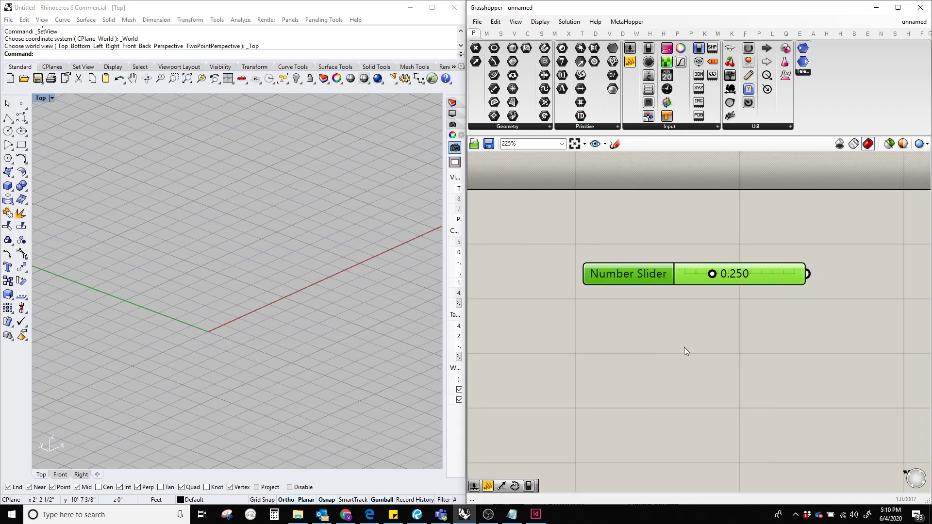
scroll(686, 342, "up", 2)
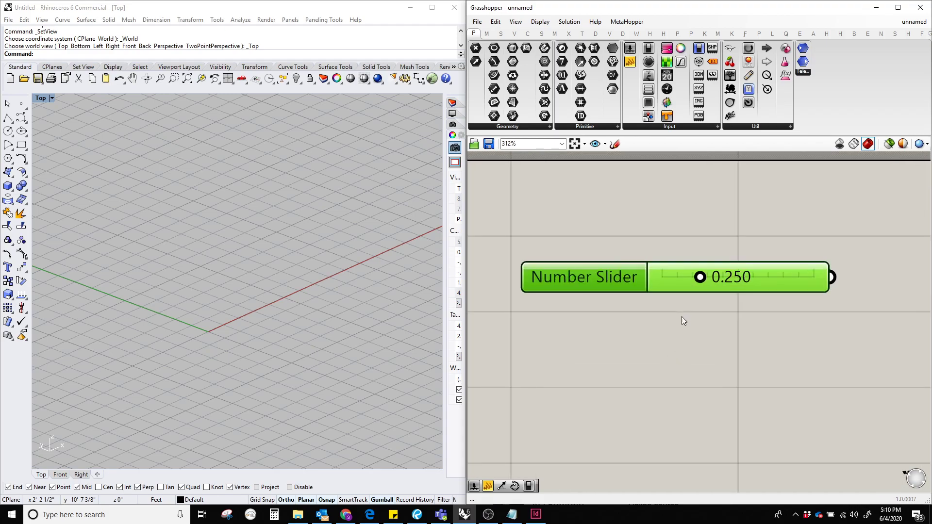
left_click_drag(701, 277, 817, 286)
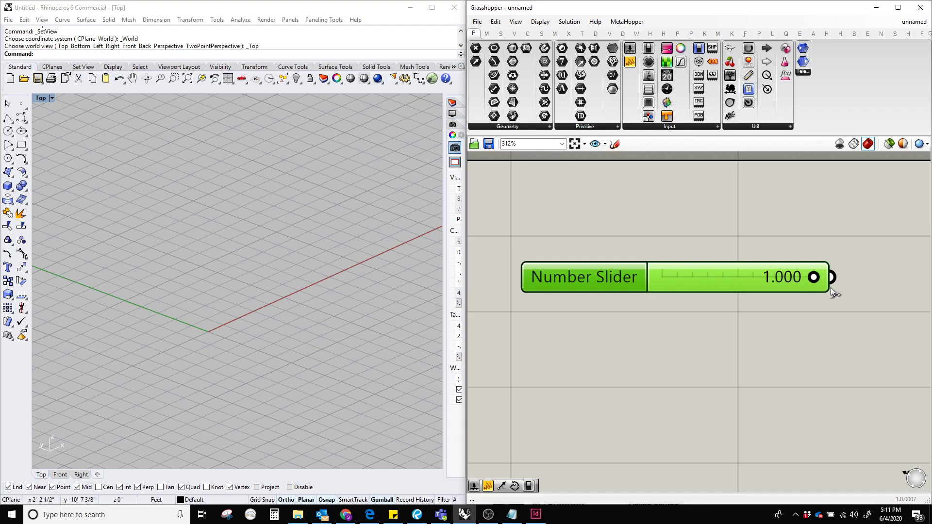
scroll(687, 339, "down", 3)
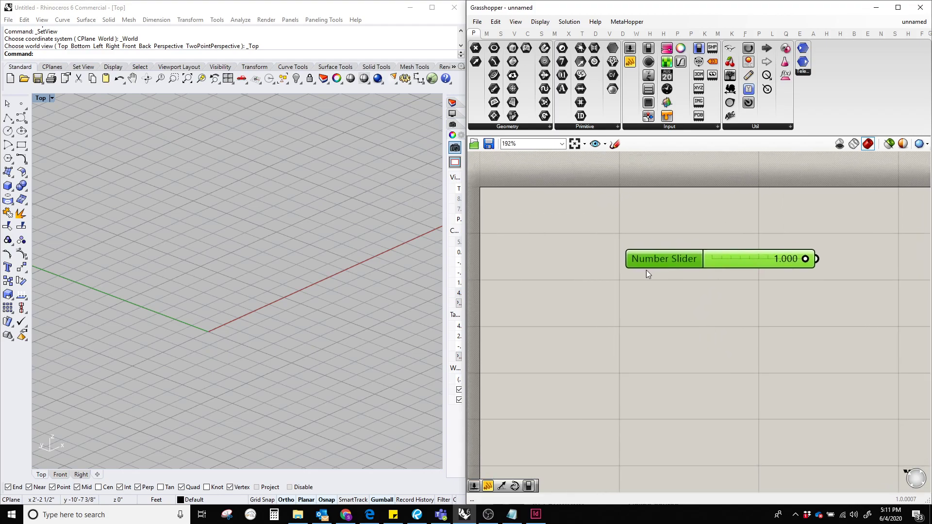
mouse_move(669, 257)
left_mouse_down()
mouse_move(688, 257)
mouse_move(677, 258)
left_mouse_up()
scroll(704, 291, "up", 1)
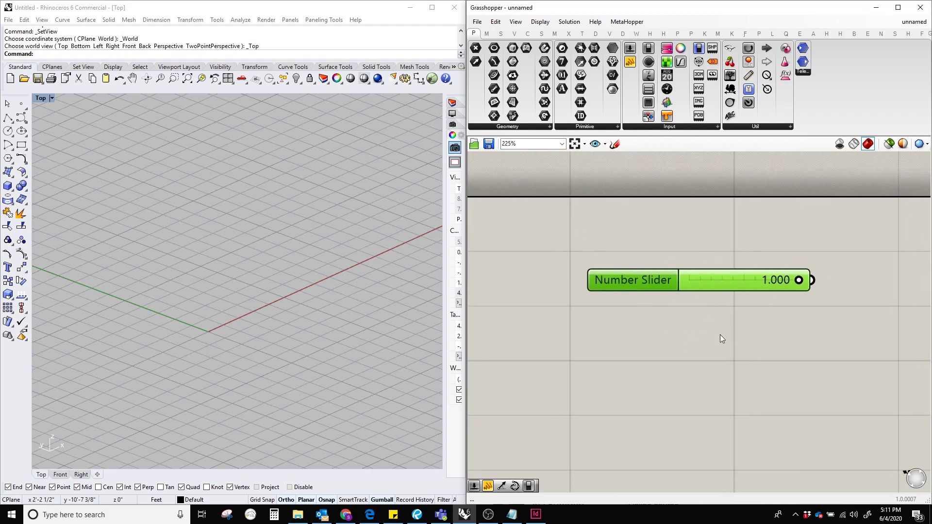
left_click_drag(798, 280, 733, 290)
Add a Panel beside the number slider and connect the slider's output to the panel's input
left_click_drag(805, 305, 753, 335)
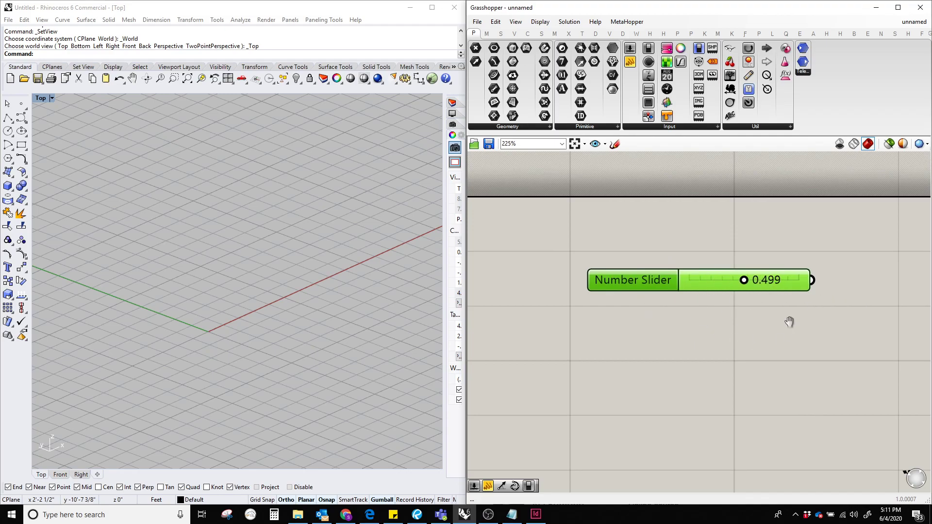
right_click_drag(789, 322, 682, 318)
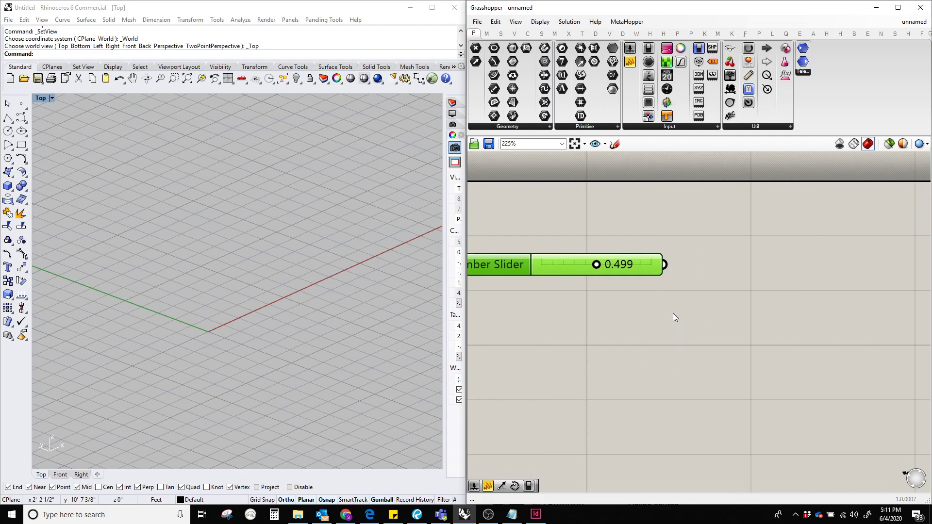
right_click_drag(574, 334, 648, 334)
scroll(732, 328, "up", 1)
right_click_drag(738, 327, 698, 332)
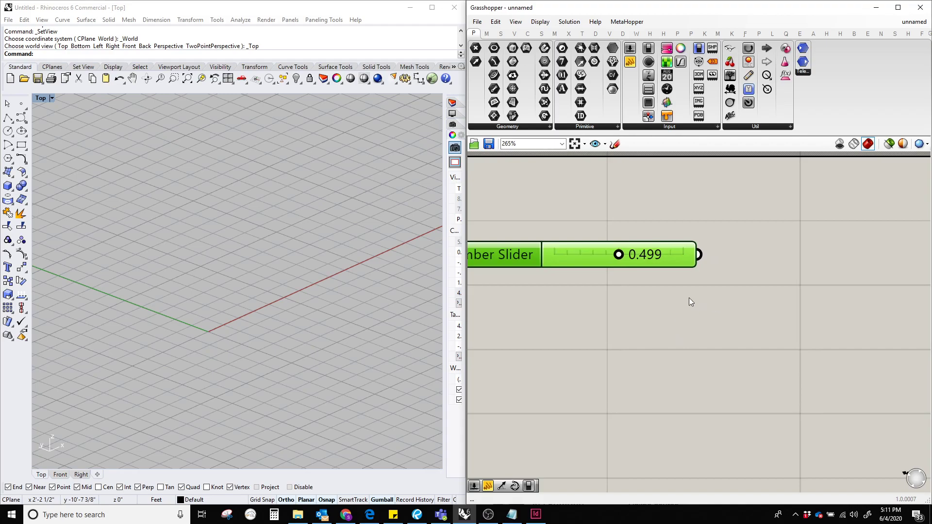
double_click(722, 307)
type("panel")
key("Return")
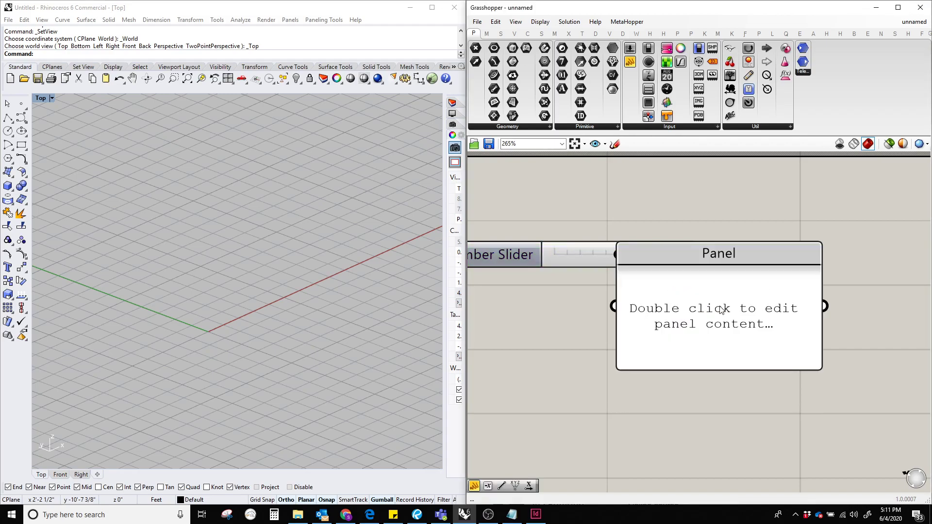
left_click_drag(680, 342, 799, 270)
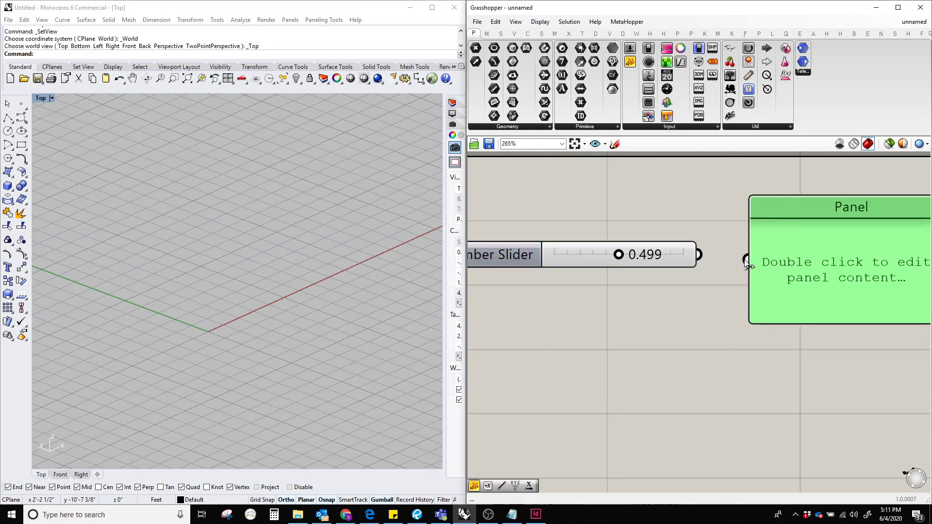
left_click_drag(745, 260, 699, 254)
right_click_drag(709, 356, 573, 356)
left_click_drag(669, 292, 661, 285)
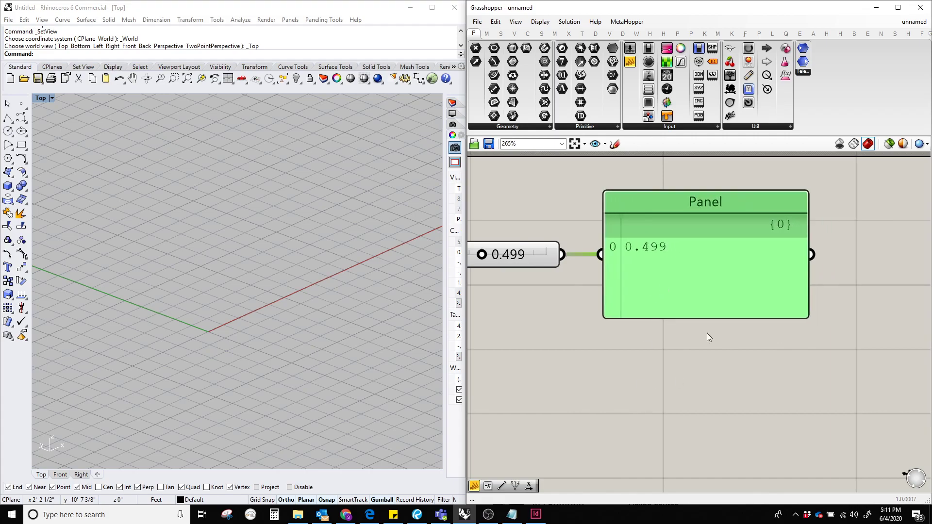
Replace the connected panel with a newly placed Panel and wire the number slider's output into it
right_click_drag(609, 381, 698, 362)
double_click(725, 374)
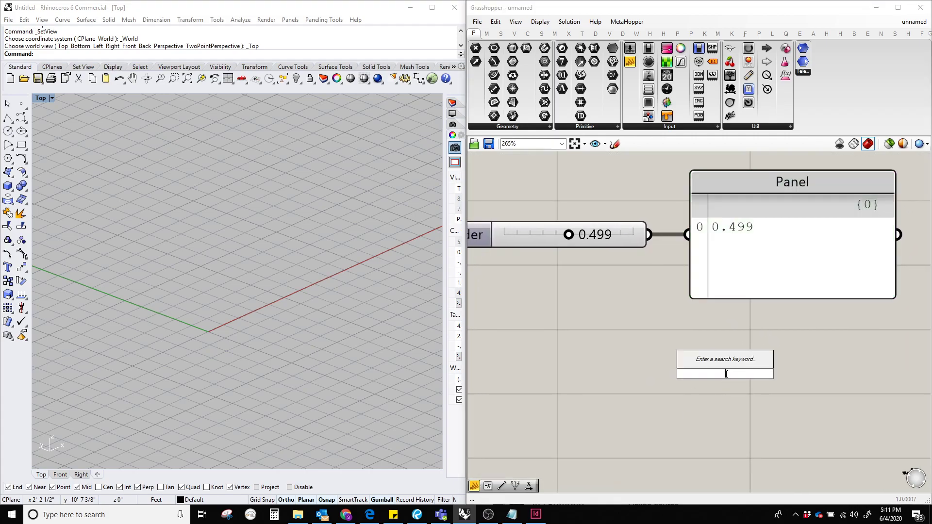
type("//")
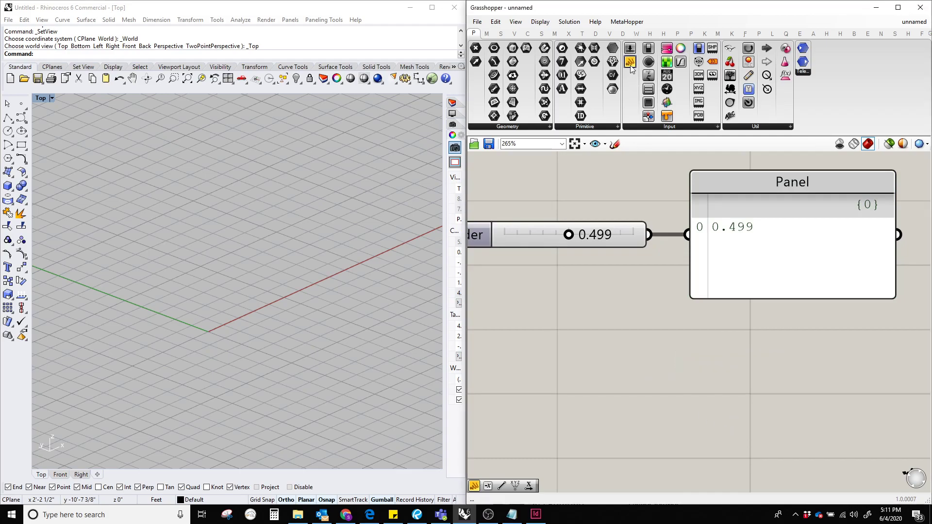
mouse_move(474, 37)
left_click_drag(629, 61, 751, 392)
left_click(788, 276)
key("Delete")
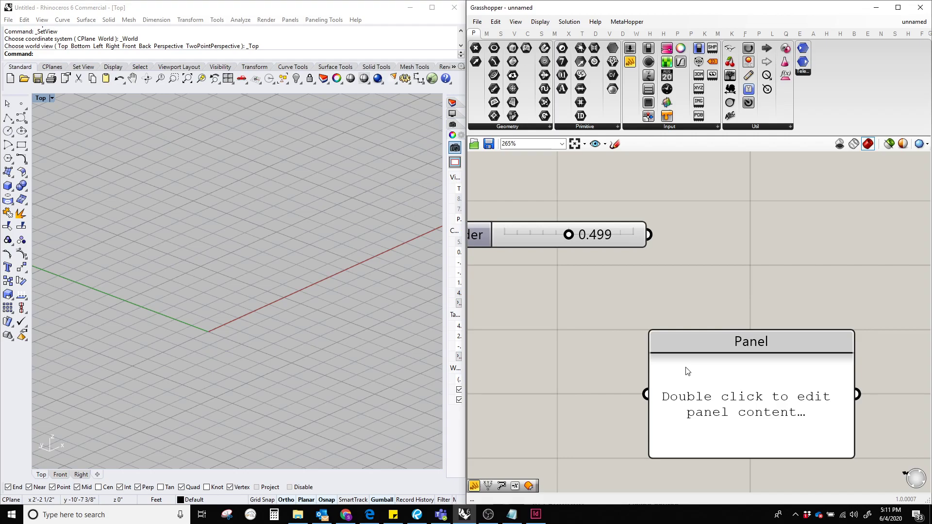
left_click_drag(686, 371, 648, 234)
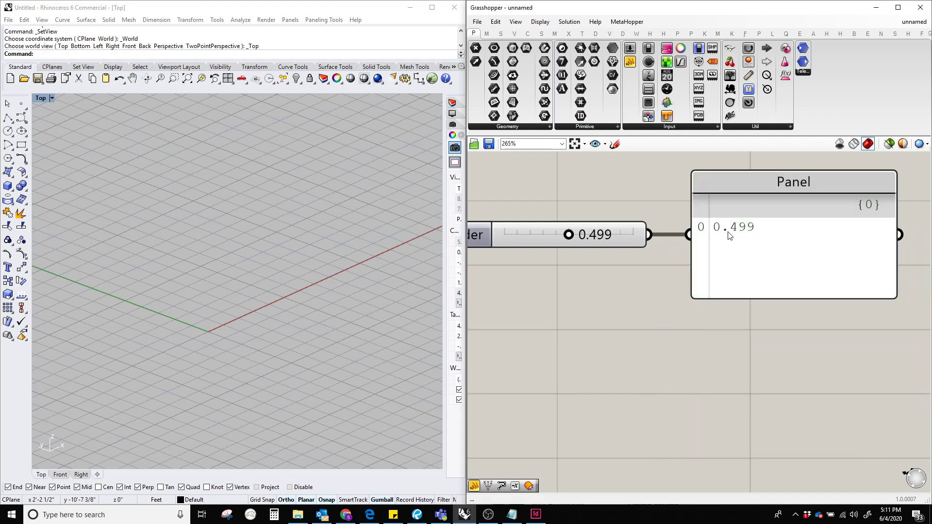
Run the number slider down to 0.000 and up to 1.000 to test the connected panel
right_click_drag(607, 262, 639, 265)
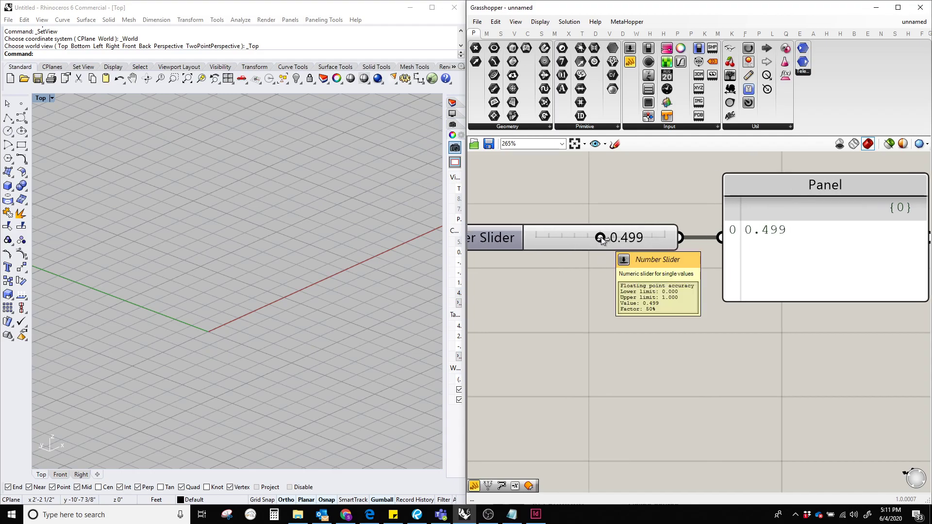
left_click_drag(601, 237, 531, 240)
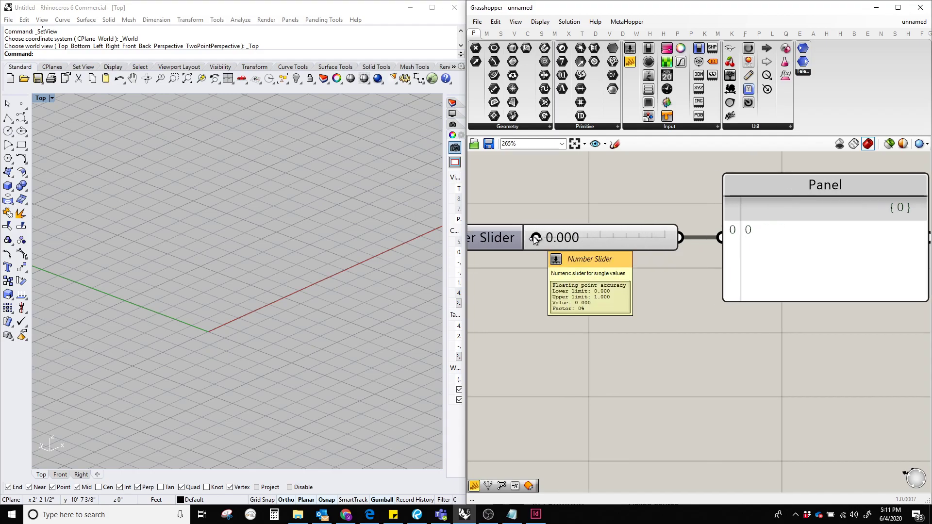
left_click_drag(536, 240, 692, 248)
scroll(666, 330, "down", 2)
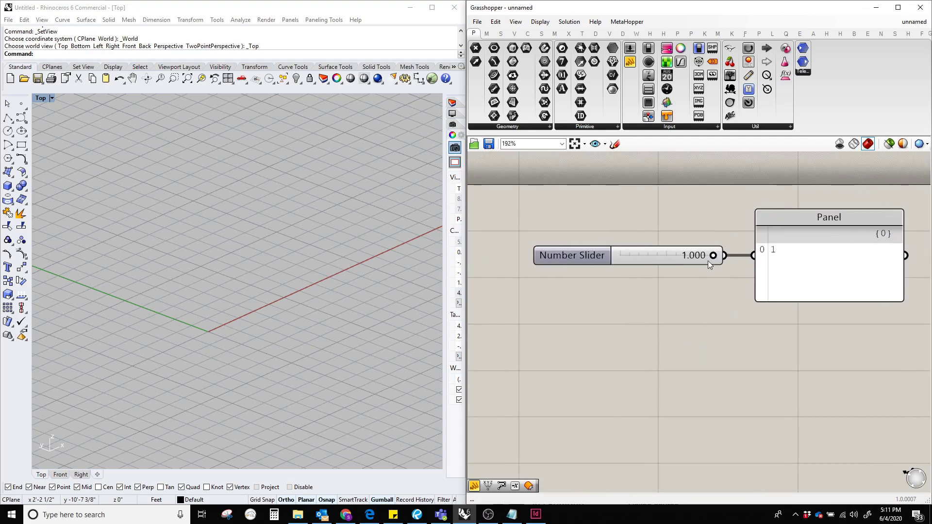
Open the number slider's settings, view the grip style options, and set the decimal digits to 2
double_click(577, 255)
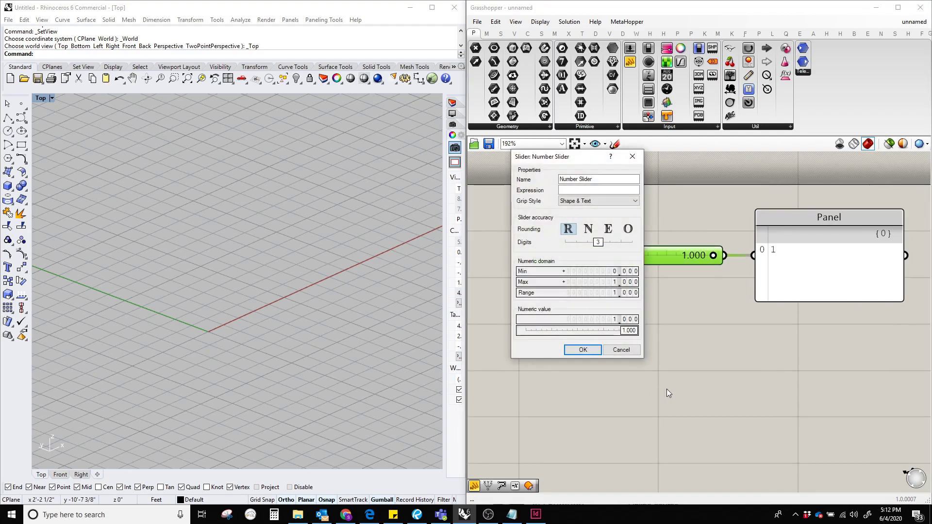
left_click_drag(564, 153, 346, 180)
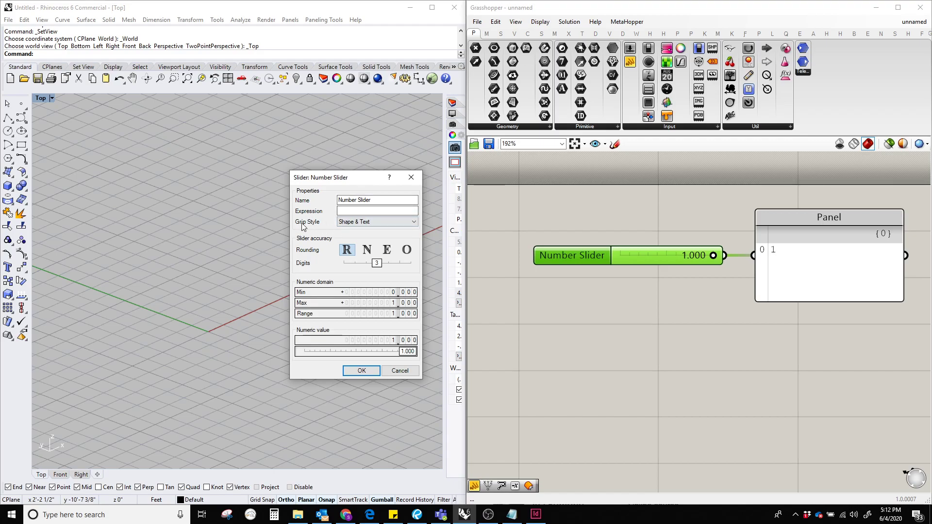
left_click(358, 225)
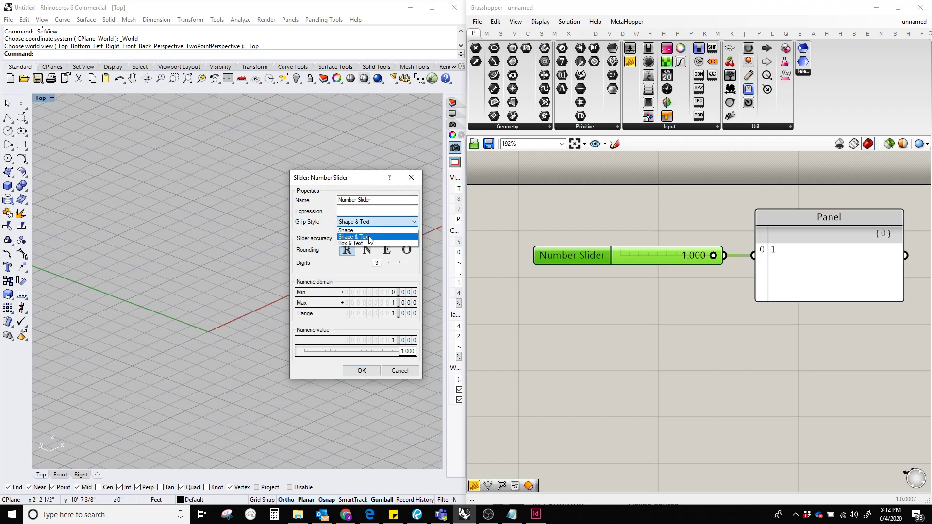
left_click(311, 224)
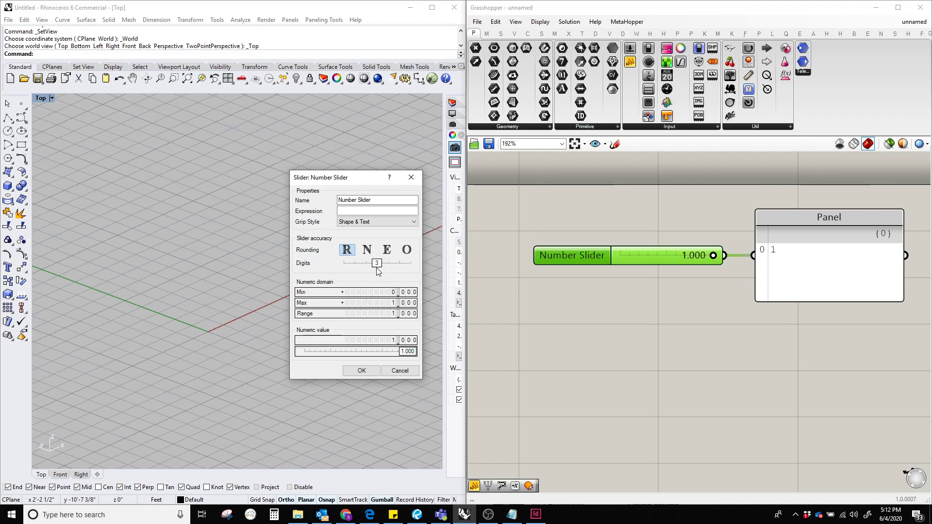
mouse_move(377, 268)
left_mouse_down()
mouse_move(359, 267)
mouse_move(376, 268)
left_mouse_up()
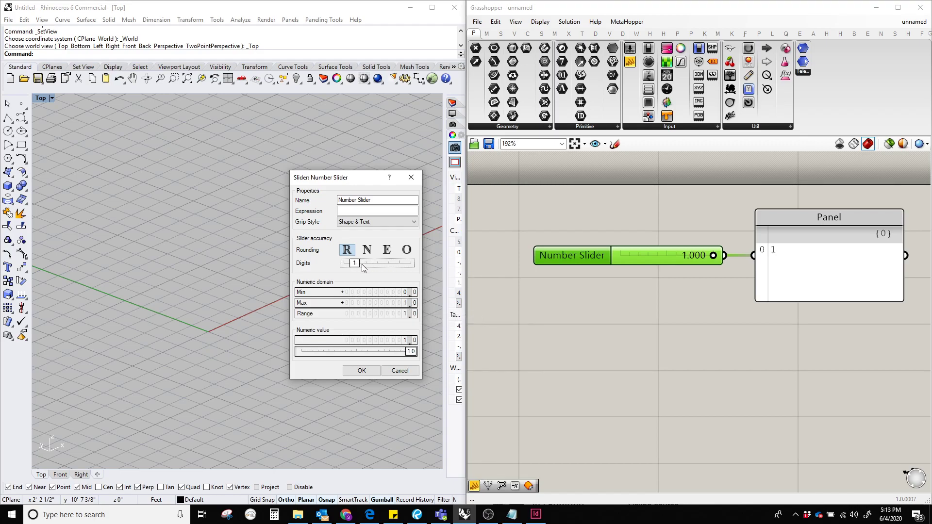
left_click_drag(381, 266, 368, 266)
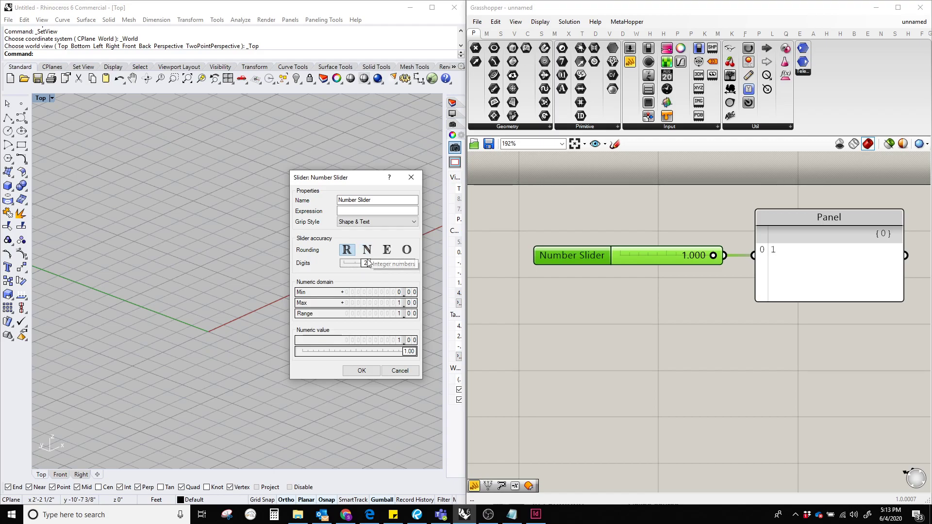
Set the rounding to integers with a minimum of -2, and to even numbers with a maximum of 8
left_click(369, 251)
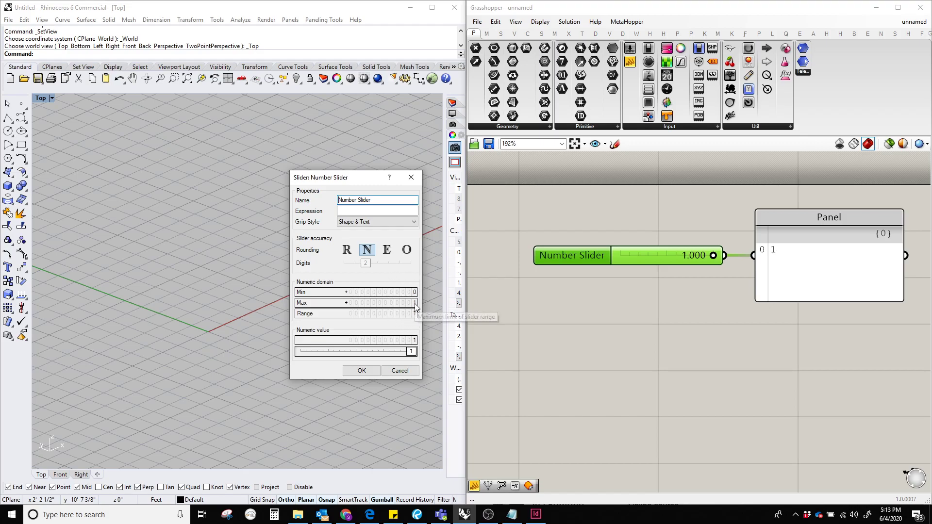
mouse_move(415, 303)
left_mouse_down()
mouse_move(410, 207)
mouse_move(417, 331)
mouse_move(417, 234)
mouse_move(423, 296)
left_mouse_up()
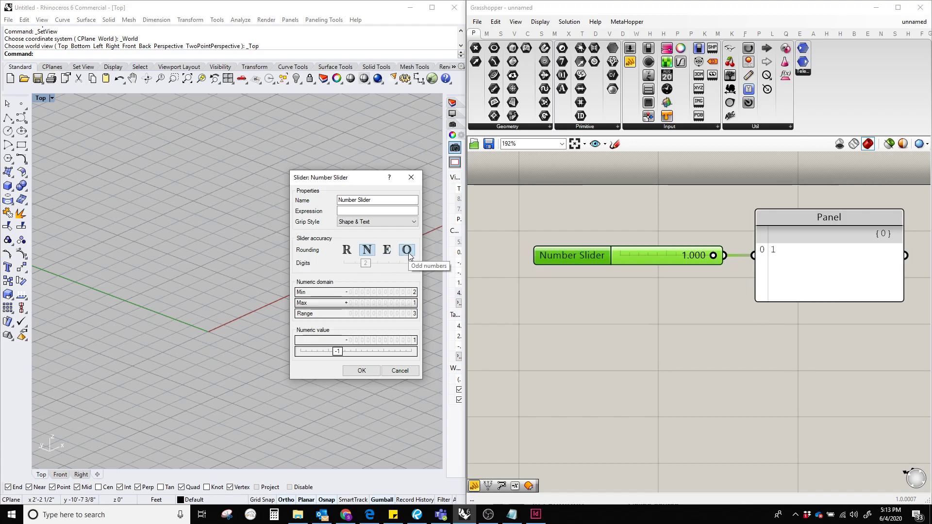
left_click(387, 250)
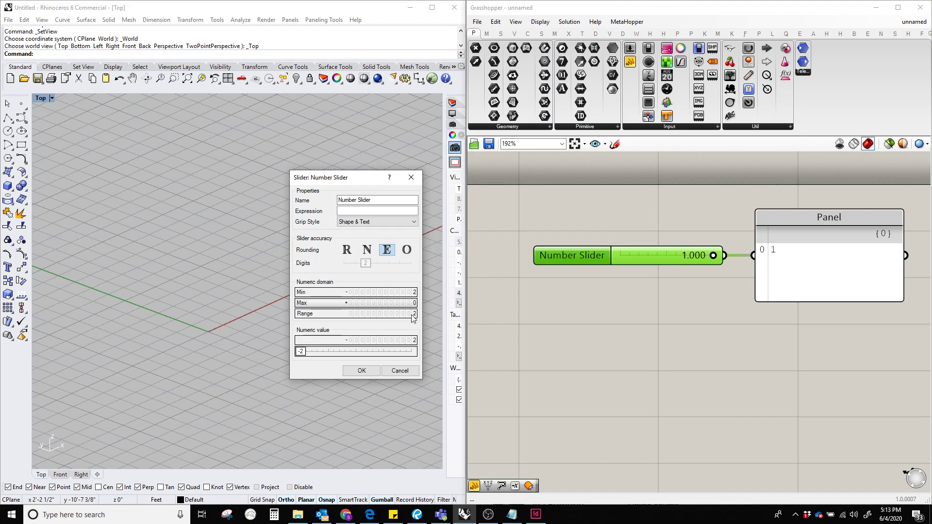
left_click_drag(416, 306, 430, 264)
left_click_drag(416, 301, 426, 252)
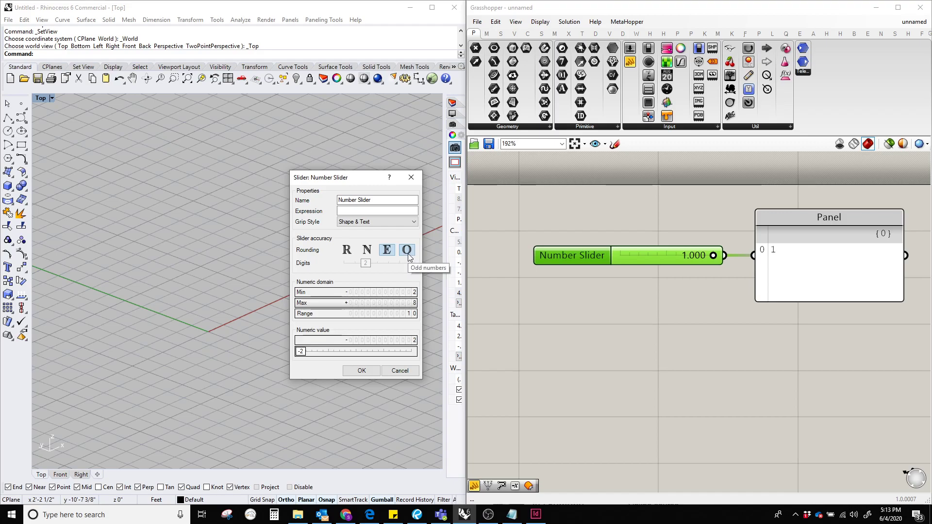
Switch the slider's rounding to odd numbers and back to floating-point numbers (R)
left_click(408, 250)
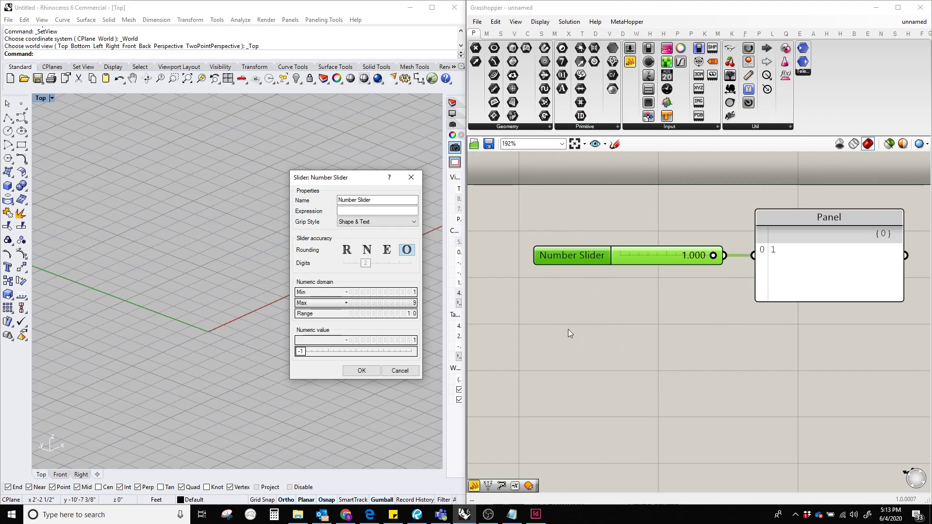
left_click(349, 253)
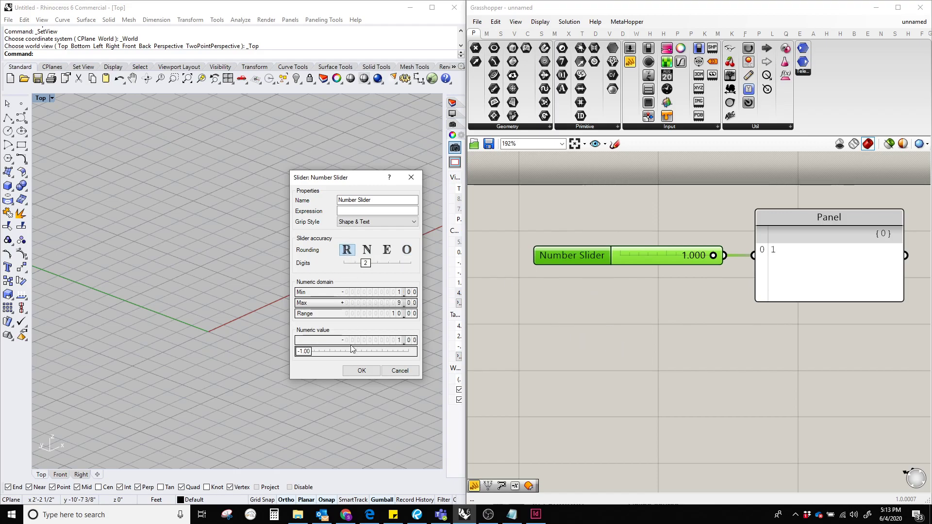
Set the slider's domain from a minimum of -10 to a maximum of 10, with 3 decimal digits, and accept the settings
double_click(372, 291)
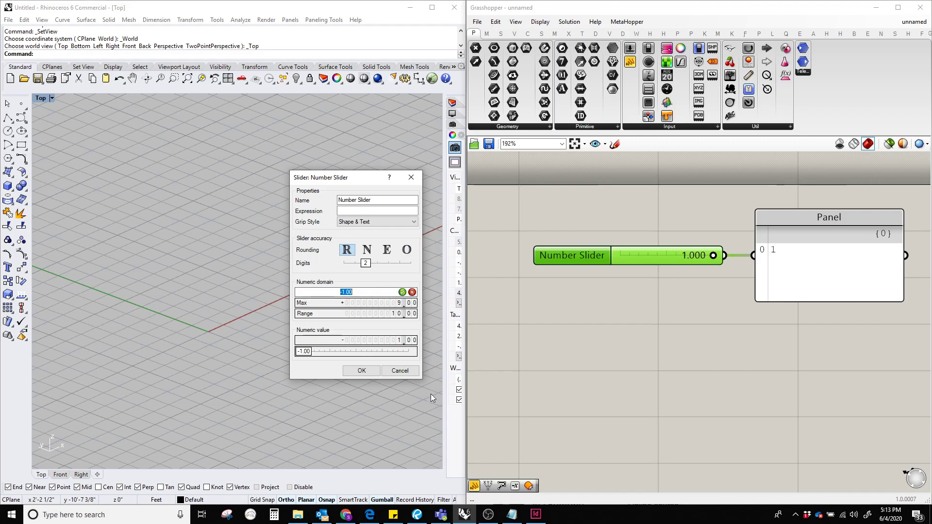
type("-10")
key("Tab")
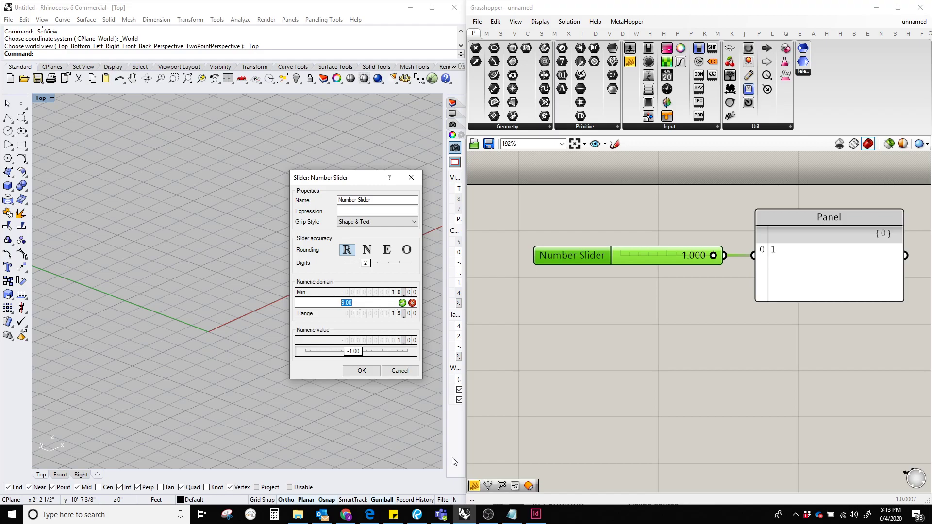
type("10")
left_click(402, 303)
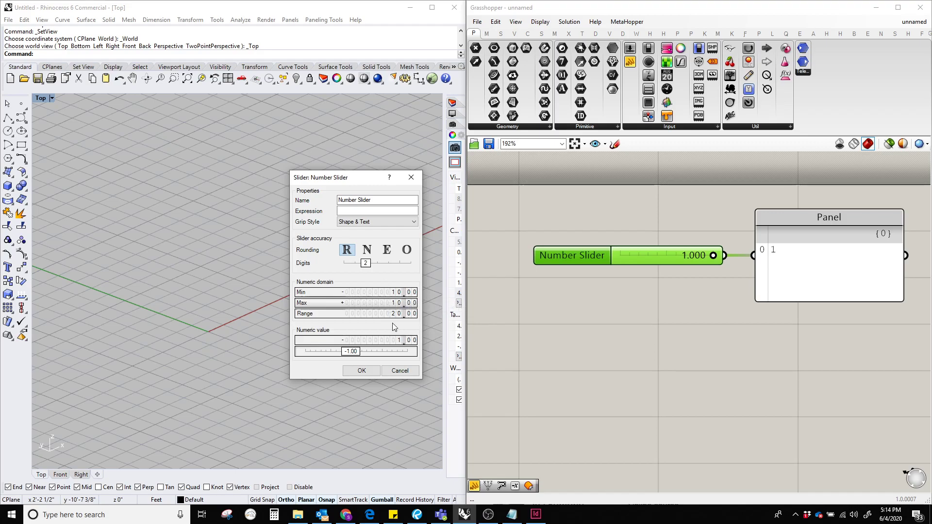
left_click_drag(370, 266, 378, 269)
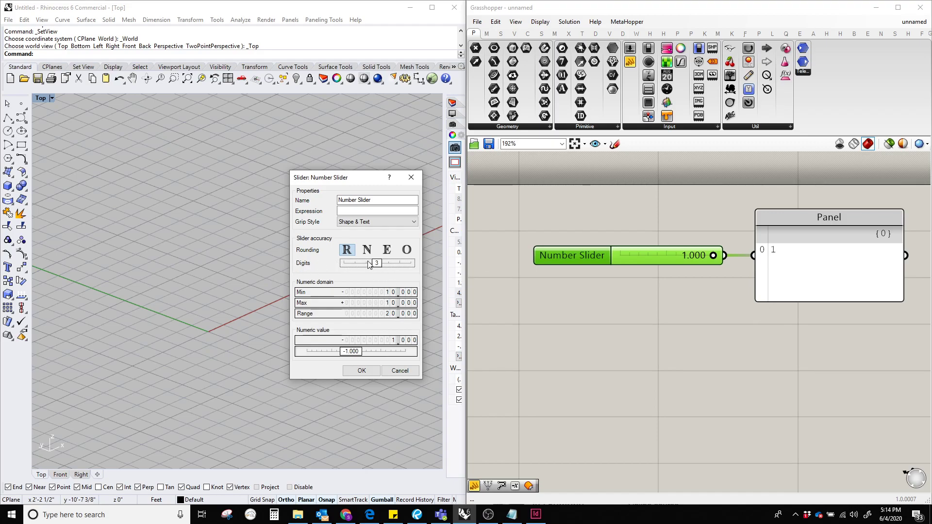
left_click(362, 371)
Run the number slider up to 10.000
right_click_drag(675, 337, 708, 317)
scroll(737, 277, "up", 1)
left_click_drag(648, 276, 711, 276)
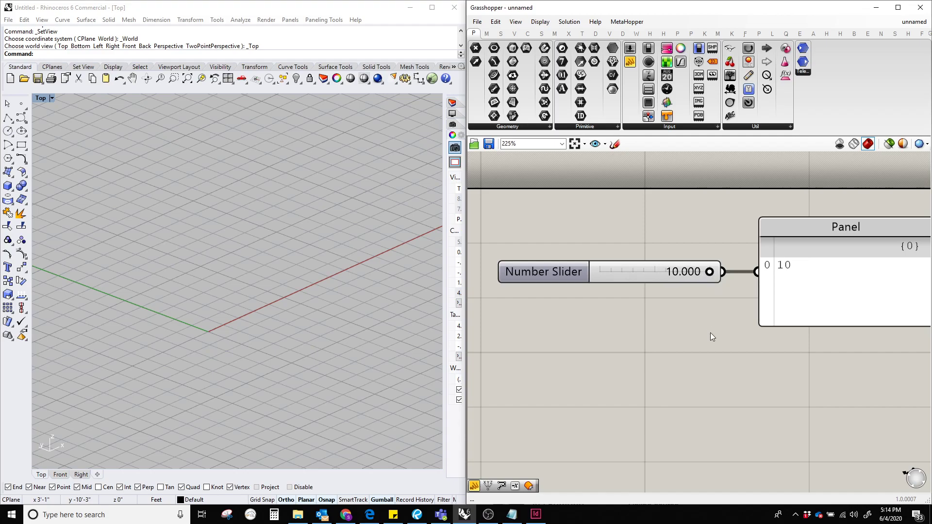
Reposition the panel slightly farther to the right of the number slider, keeping it wired
right_click_drag(742, 358, 701, 357)
right_click_drag(812, 380, 745, 374)
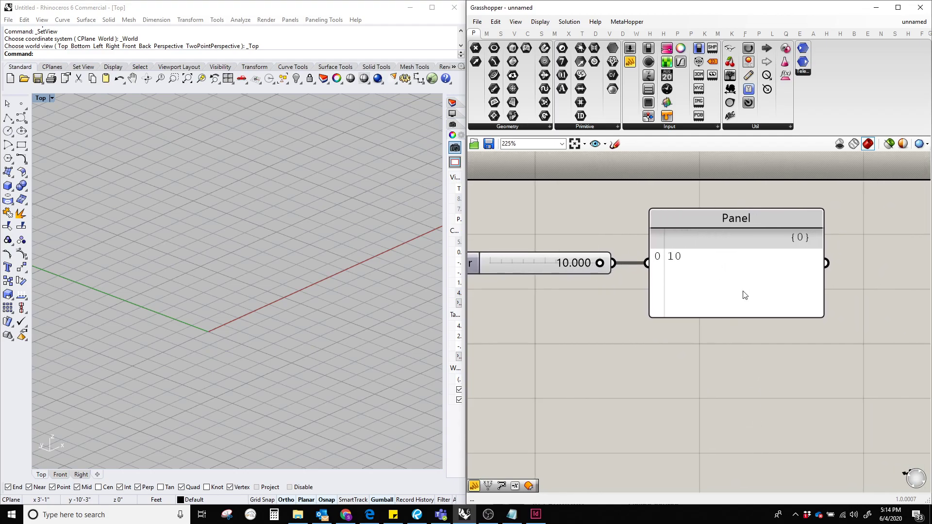
left_click_drag(685, 287, 708, 287)
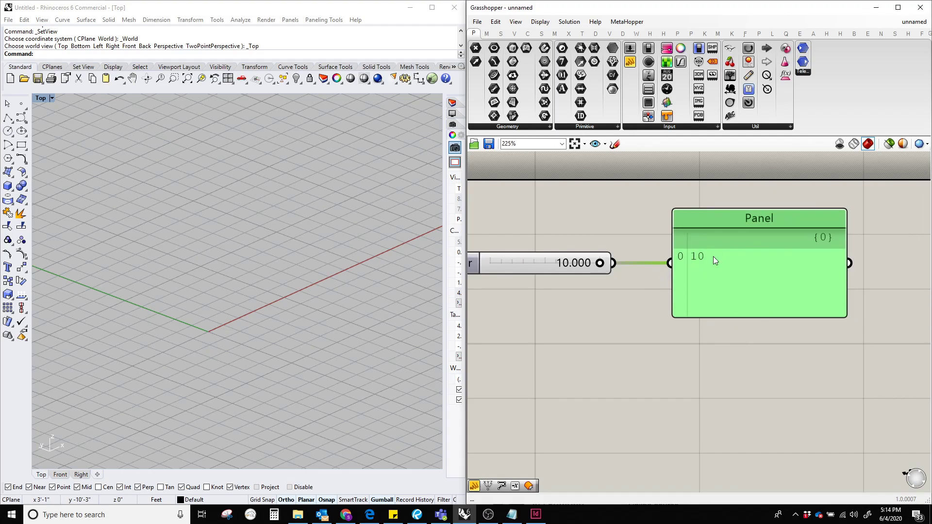
right_click_drag(615, 328, 660, 327)
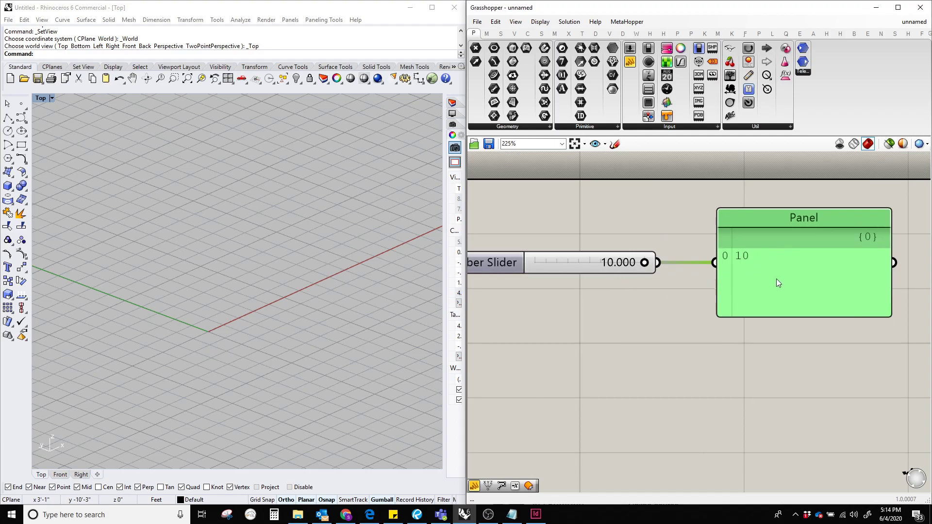
left_click_drag(793, 280, 786, 280)
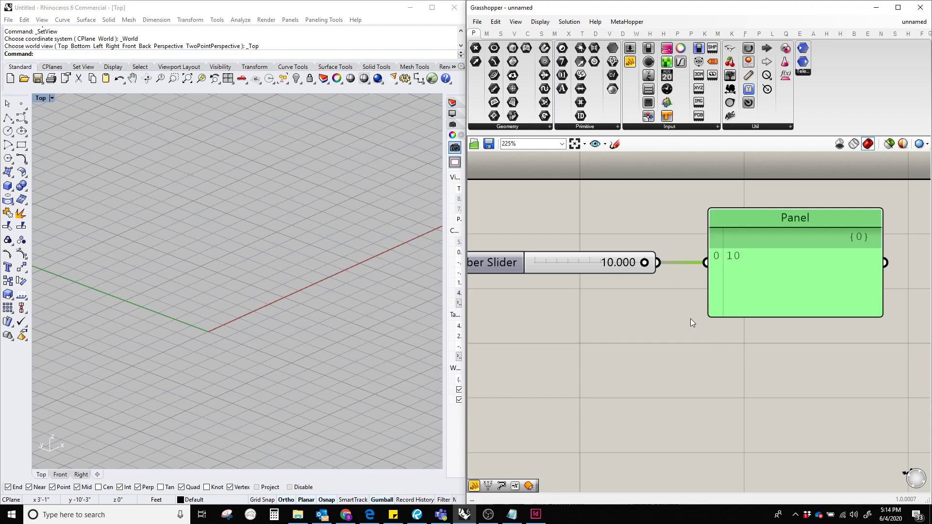
Lower the number slider's value to 5.563
scroll(690, 321, "right", 3)
right_click_drag(567, 343, 637, 344)
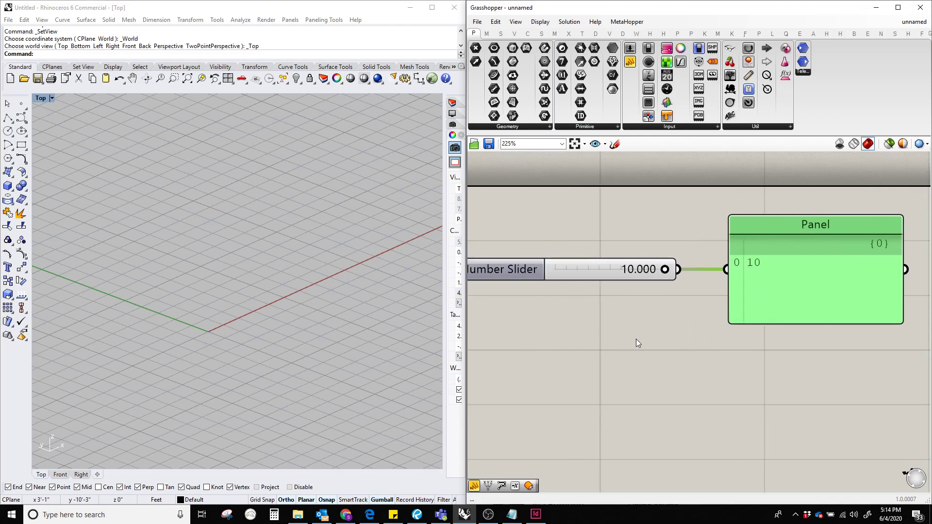
left_click_drag(664, 270, 641, 271)
right_click_drag(654, 312, 631, 323)
scroll(626, 314, "up", 2)
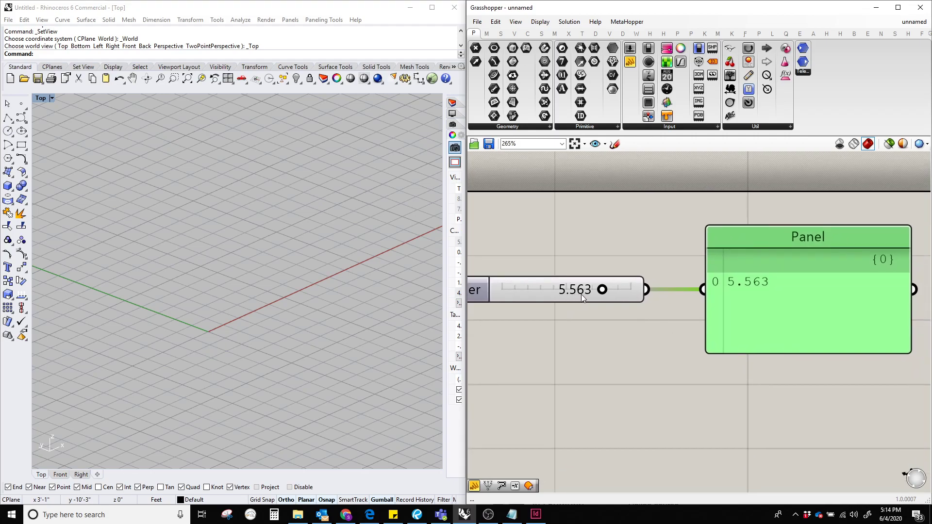
Select the number slider and panel together, shift them slightly left and up on the canvas, and deselect them
right_click_drag(637, 364, 694, 359)
scroll(683, 316, "down", 3)
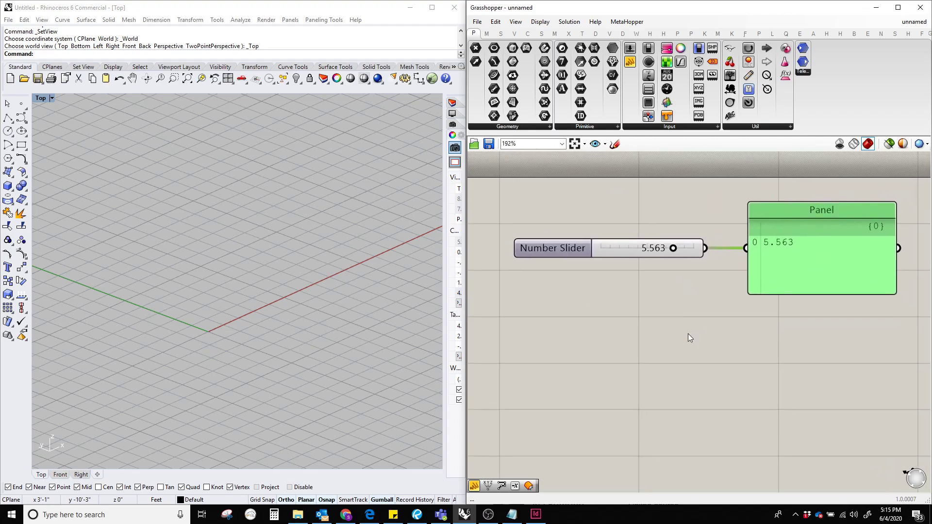
scroll(718, 342, "down", 2)
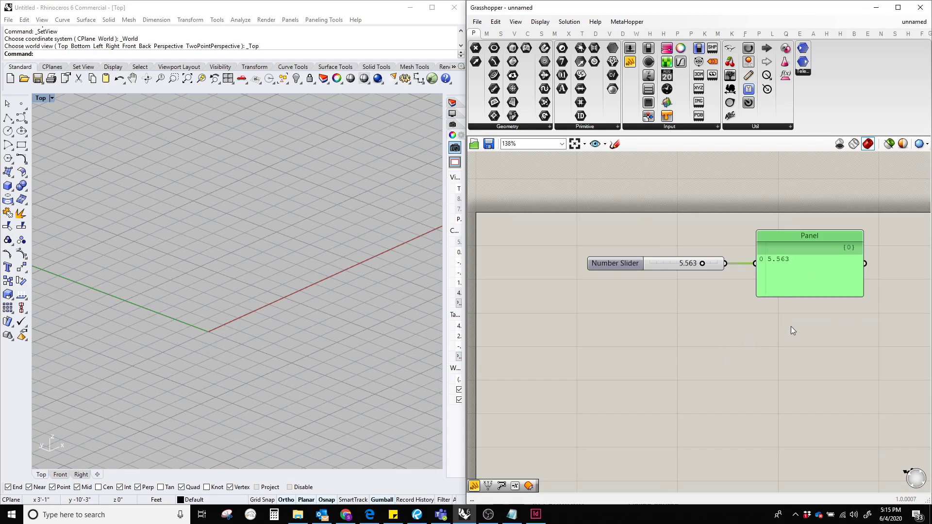
left_click_drag(789, 318, 598, 263)
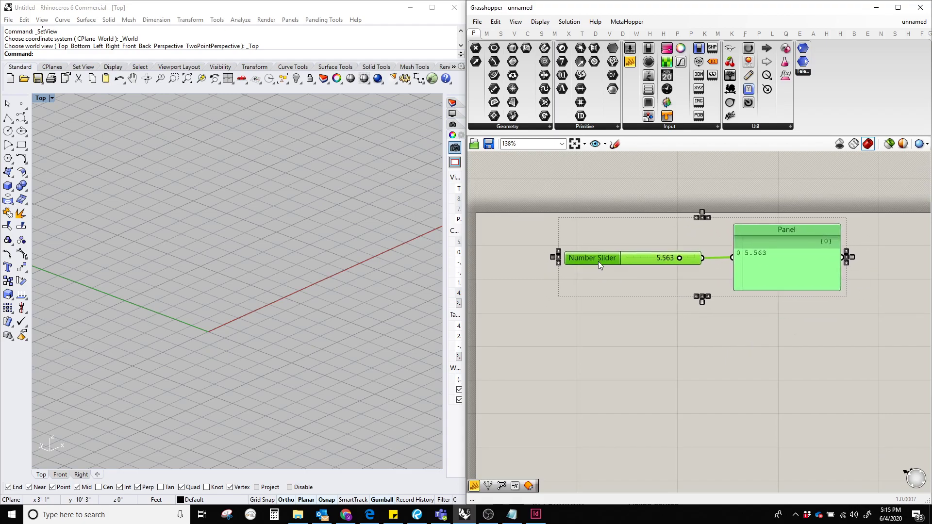
left_click(624, 352)
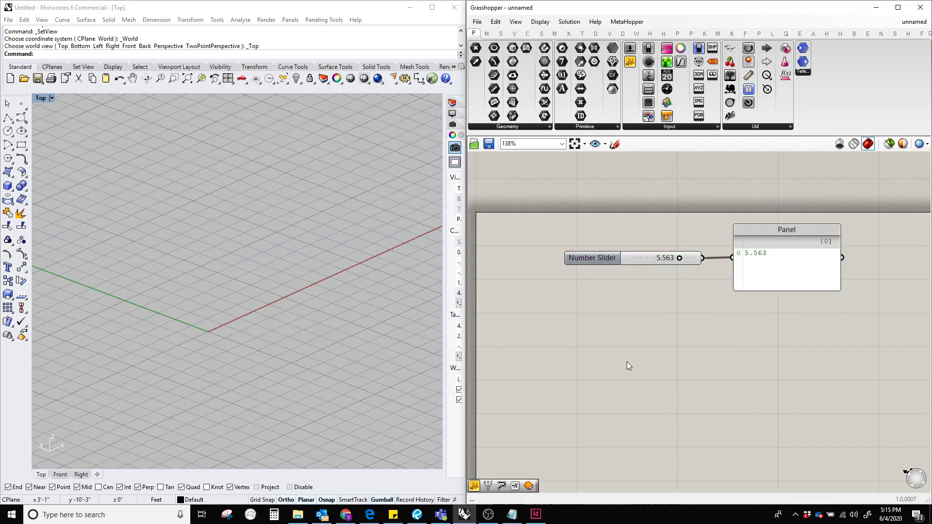